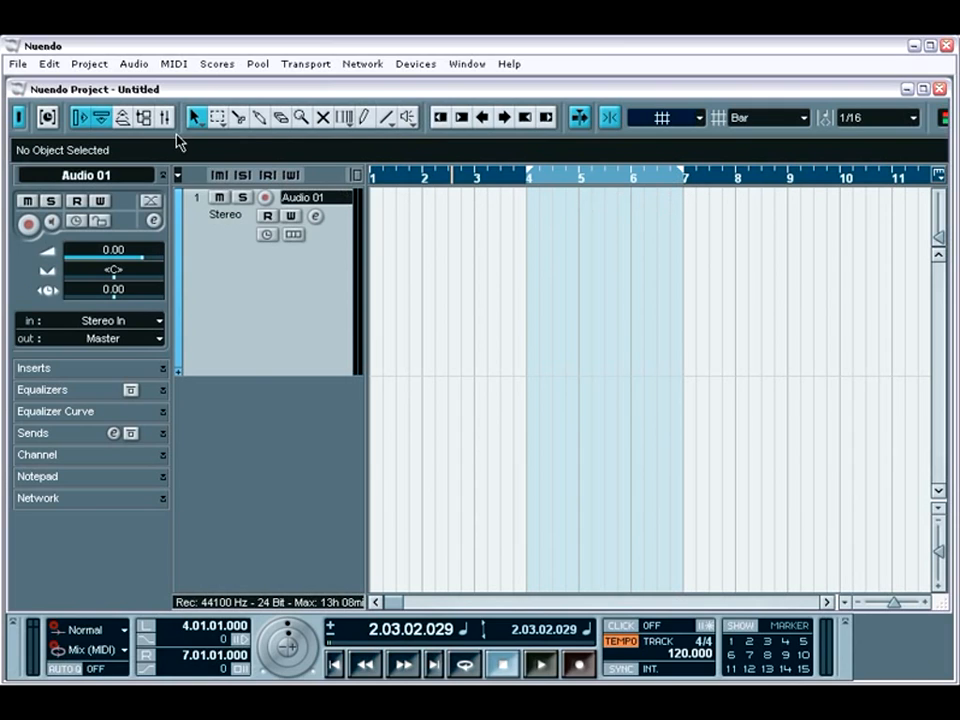
- Review the Transport preferences, including the punch-related options, and close the preferences
{"action": "left_click", "coordinate": [18, 64]}
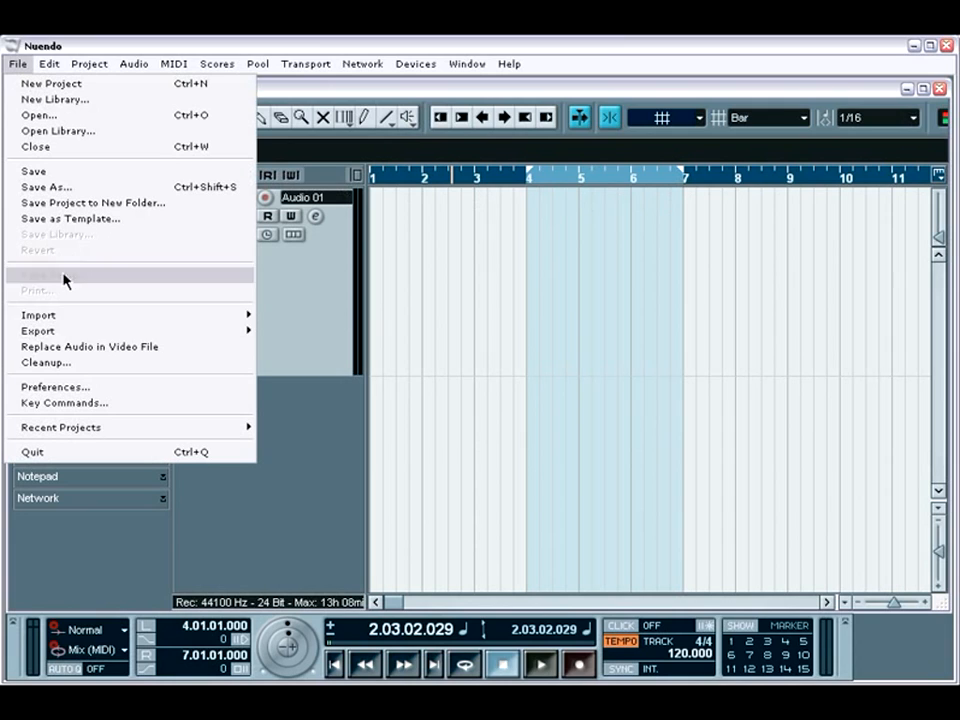
{"action": "left_click", "coordinate": [80, 387]}
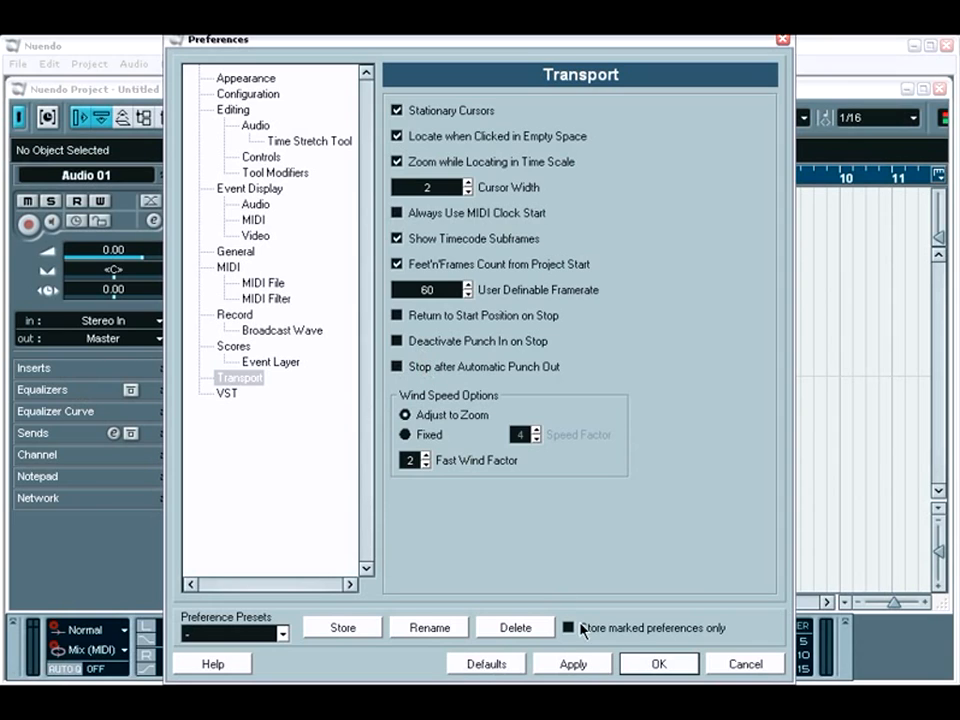
{"action": "left_click", "coordinate": [632, 664]}
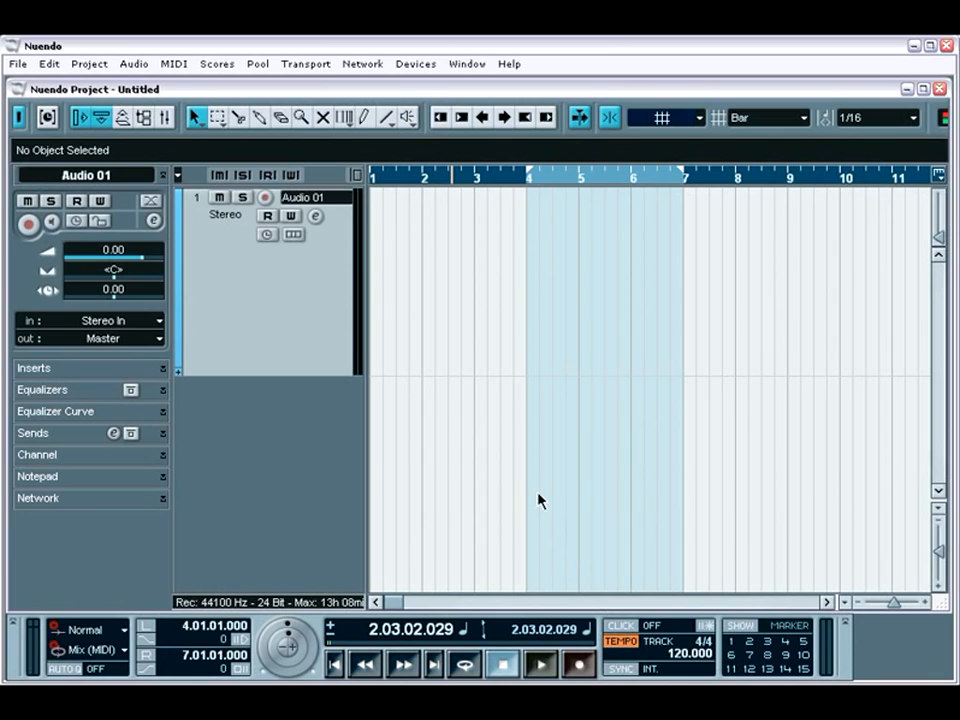
- Turn on automatic punch in and punch out at the left and right locators
{"action": "left_click", "coordinate": [150, 639]}
{"action": "left_click", "coordinate": [151, 668]}
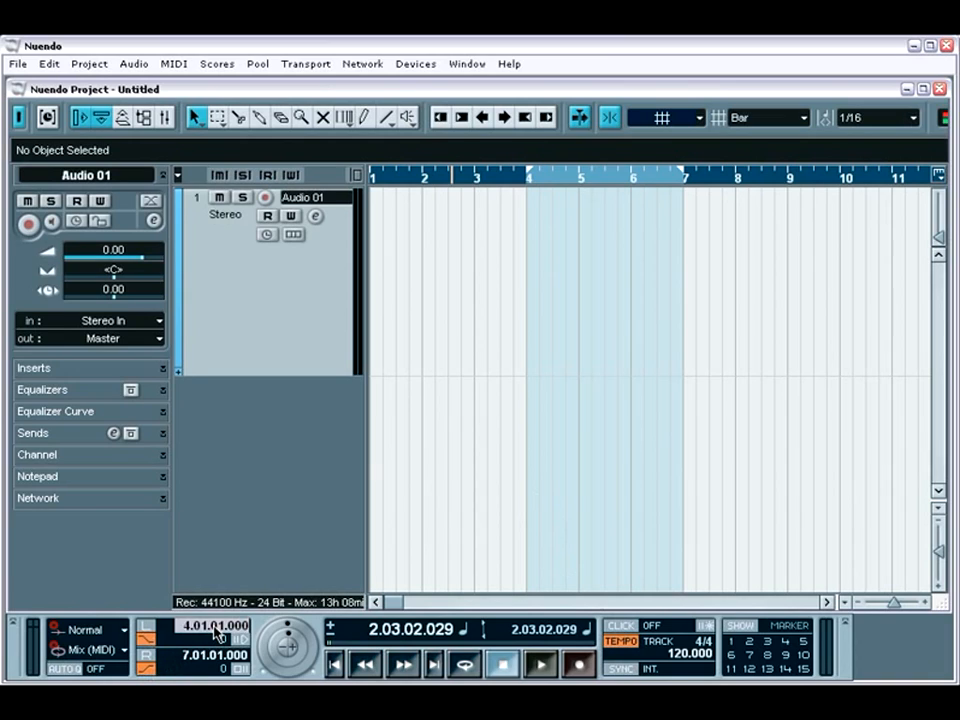
- Try moving the left locator to bar 3 and return it to bar 4
{"action": "scroll", "coordinate": [215, 631], "scroll_direction": "down", "scroll_amount": 1}
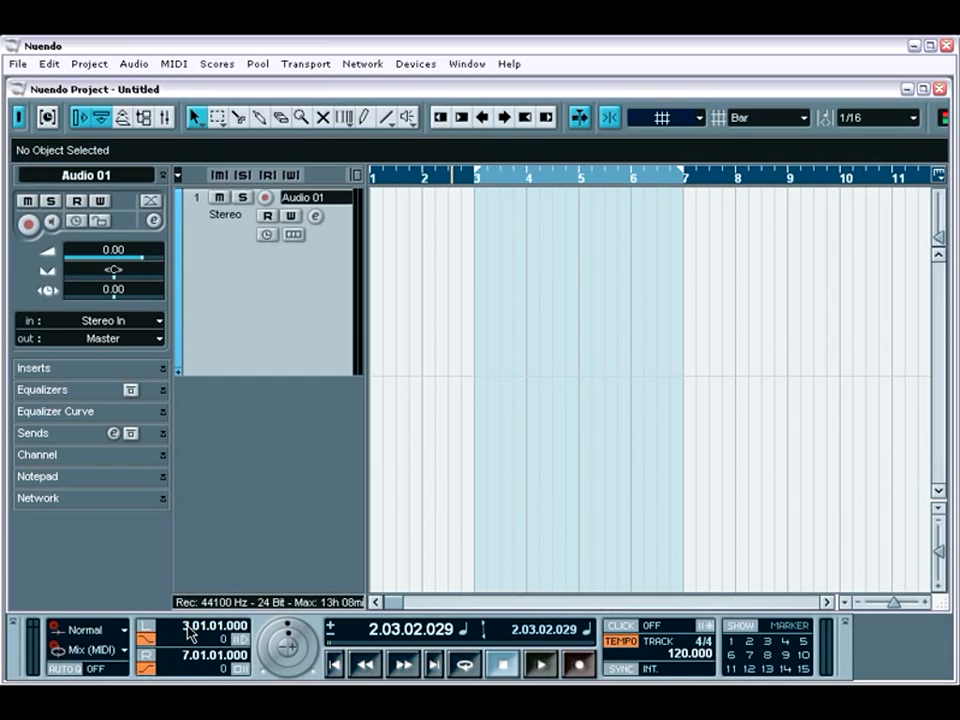
{"action": "scroll", "coordinate": [189, 634], "scroll_direction": "up", "scroll_amount": 1}
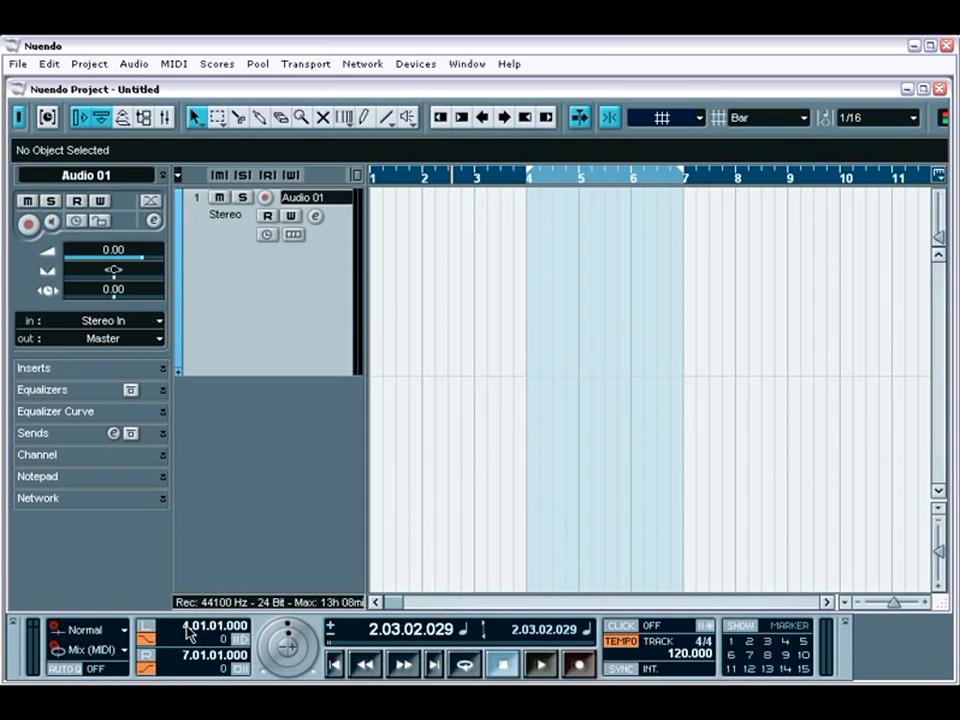
{"action": "scroll", "coordinate": [189, 632], "scroll_direction": "down", "scroll_amount": 2}
{"action": "scroll", "coordinate": [189, 633], "scroll_direction": "up", "scroll_amount": 1}
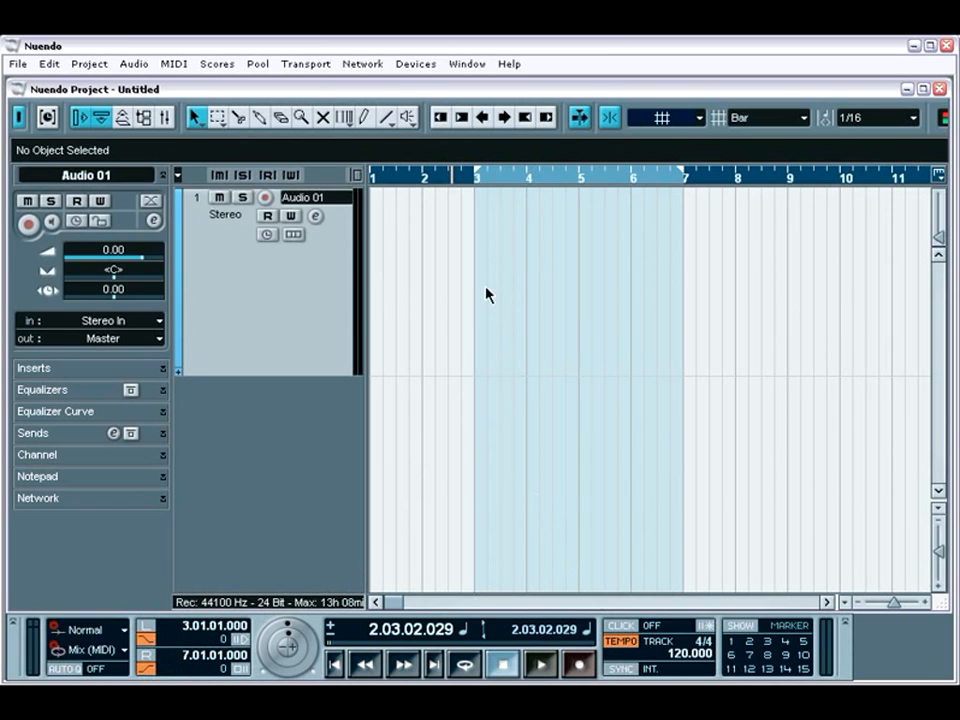
{"action": "mouse_move", "coordinate": [476, 179]}
{"action": "left_mouse_down"}
{"action": "mouse_move", "coordinate": [564, 180]}
{"action": "mouse_move", "coordinate": [542, 178]}
{"action": "left_mouse_up"}
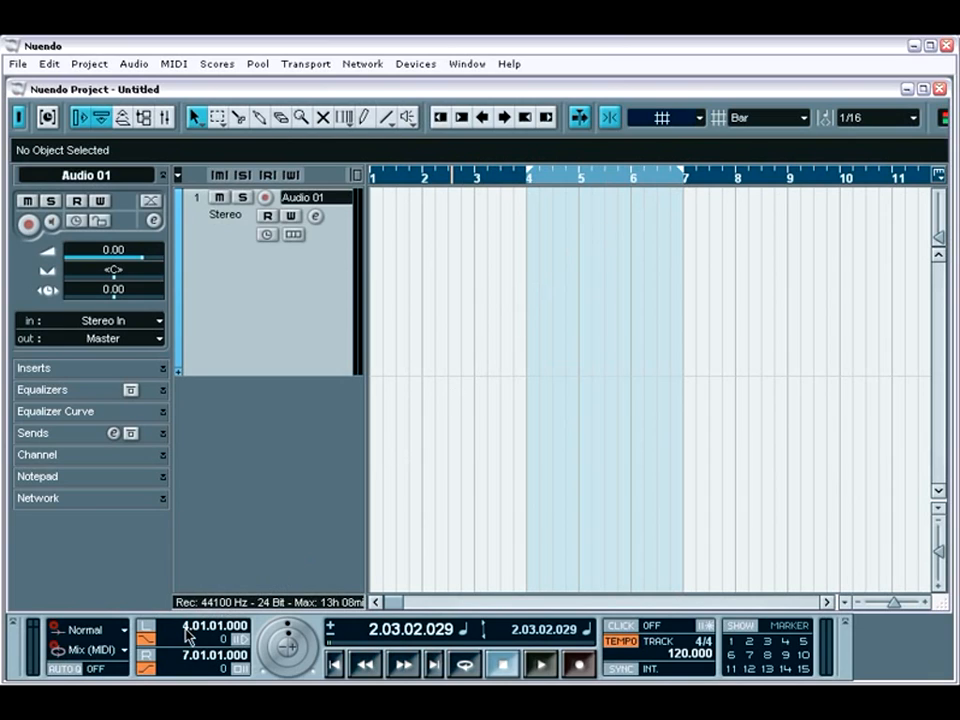
- Switch the primary time format to Seconds and back to Bars+Beats
{"action": "left_click", "coordinate": [465, 636]}
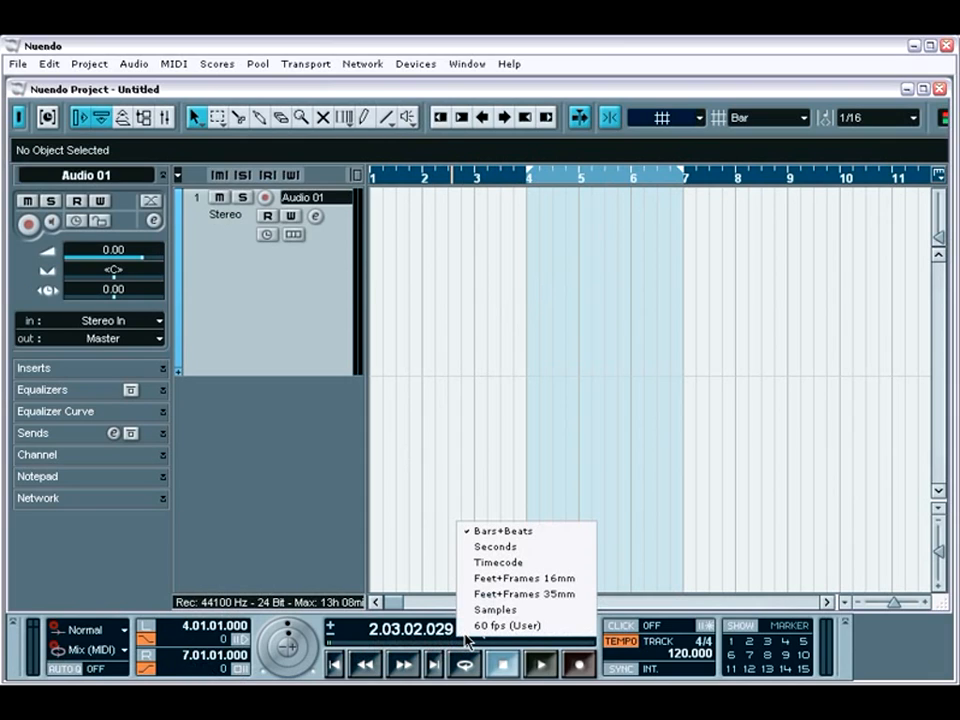
{"action": "left_click", "coordinate": [489, 549]}
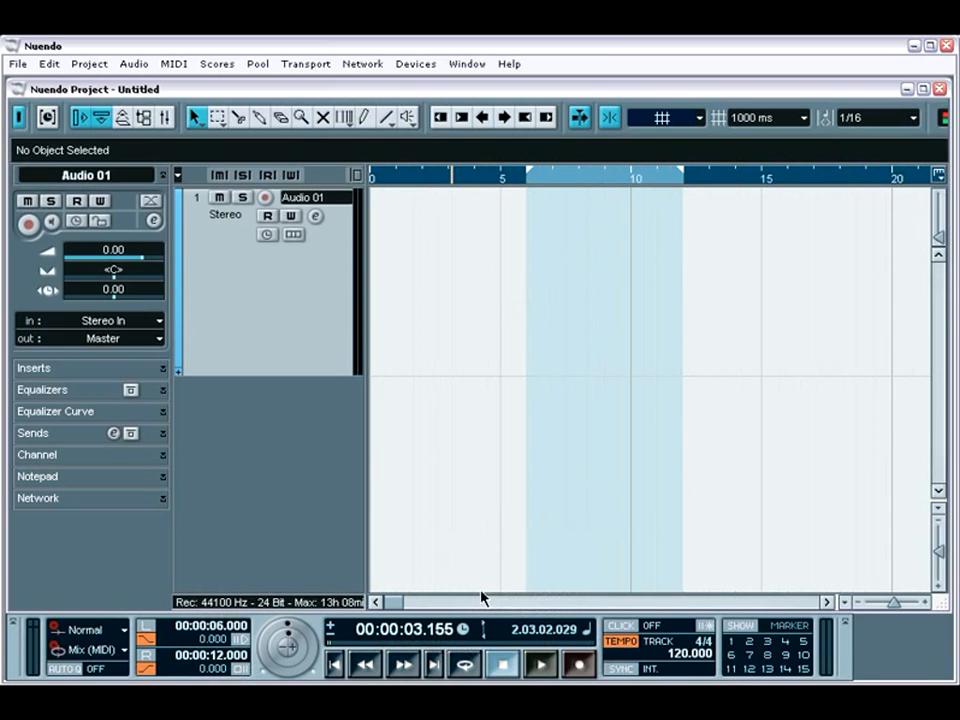
{"action": "left_click", "coordinate": [462, 629]}
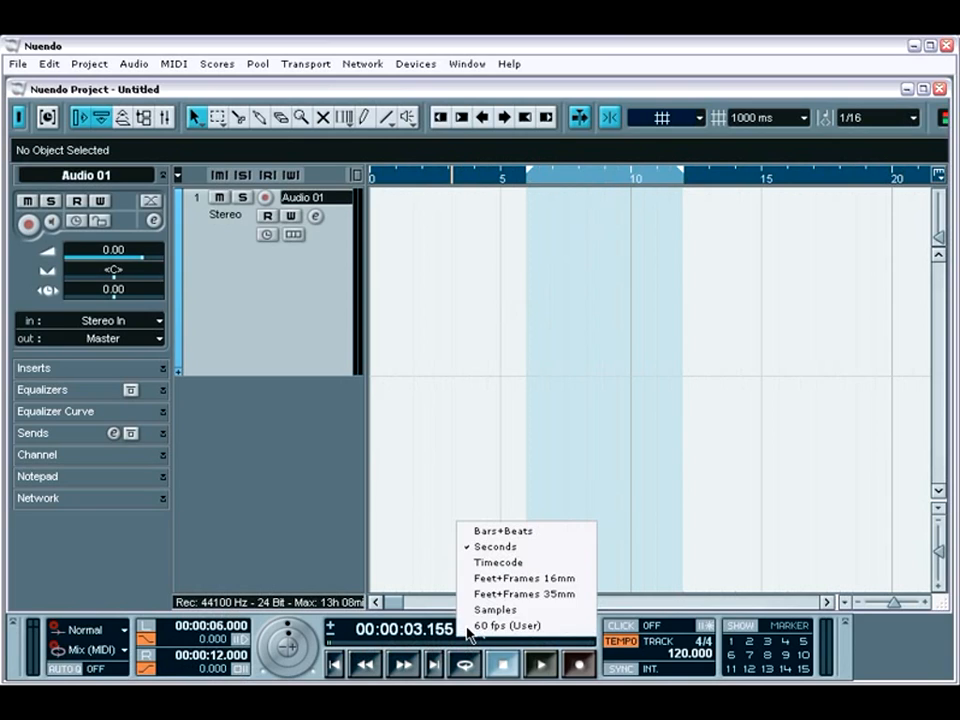
{"action": "left_click", "coordinate": [492, 532]}
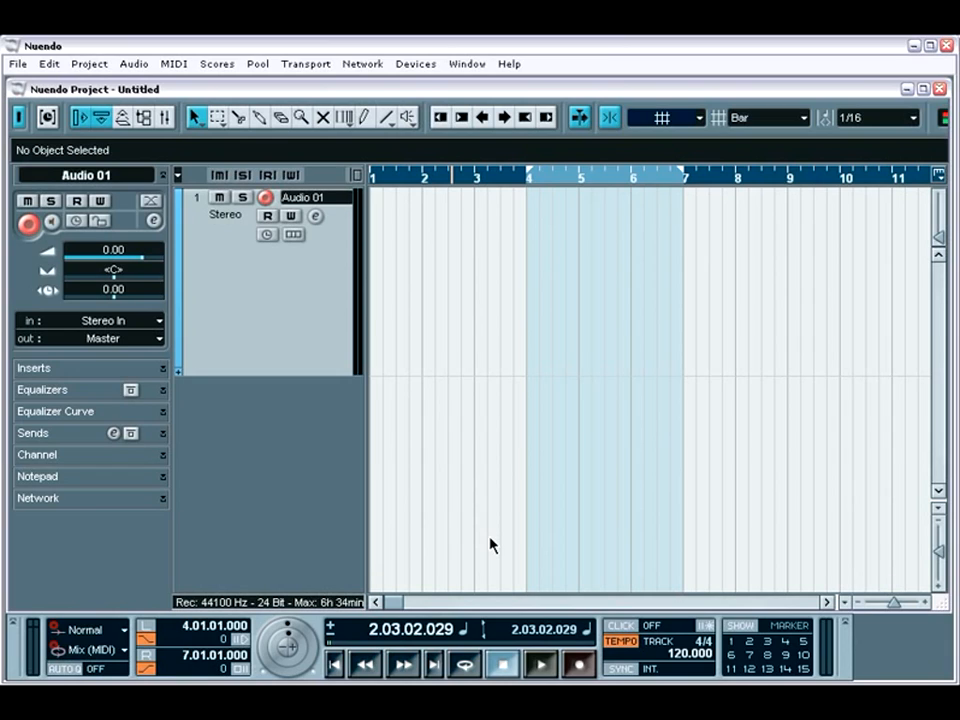
- Record a punched take on Audio 01 between bars 4 and 7, starting playback from bar 2
{"action": "left_click", "coordinate": [424, 180]}
{"action": "key", "text": "space"}
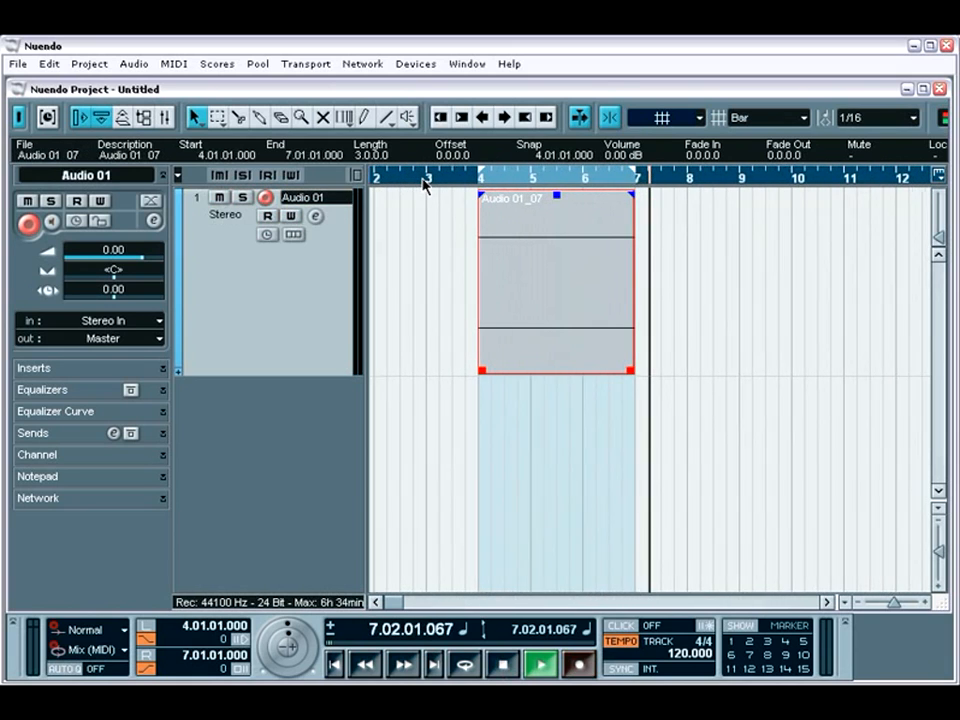
{"action": "key", "text": "space"}
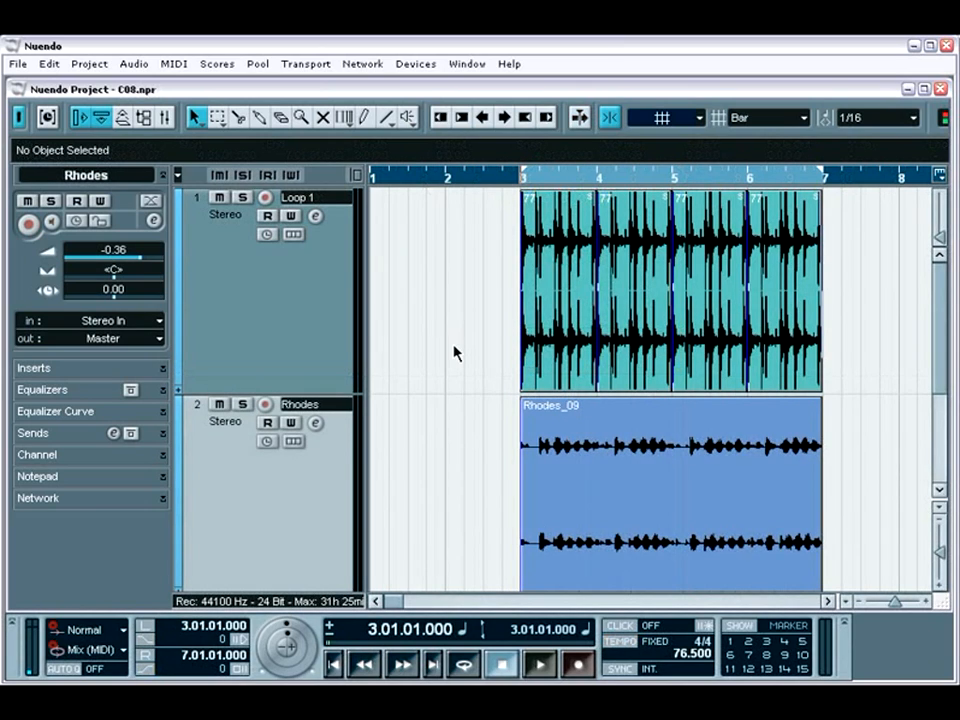
- Play the Loop 1 and Rhodes tracks from bar 3 past bar 7 and stop playback
{"action": "key", "text": "space"}
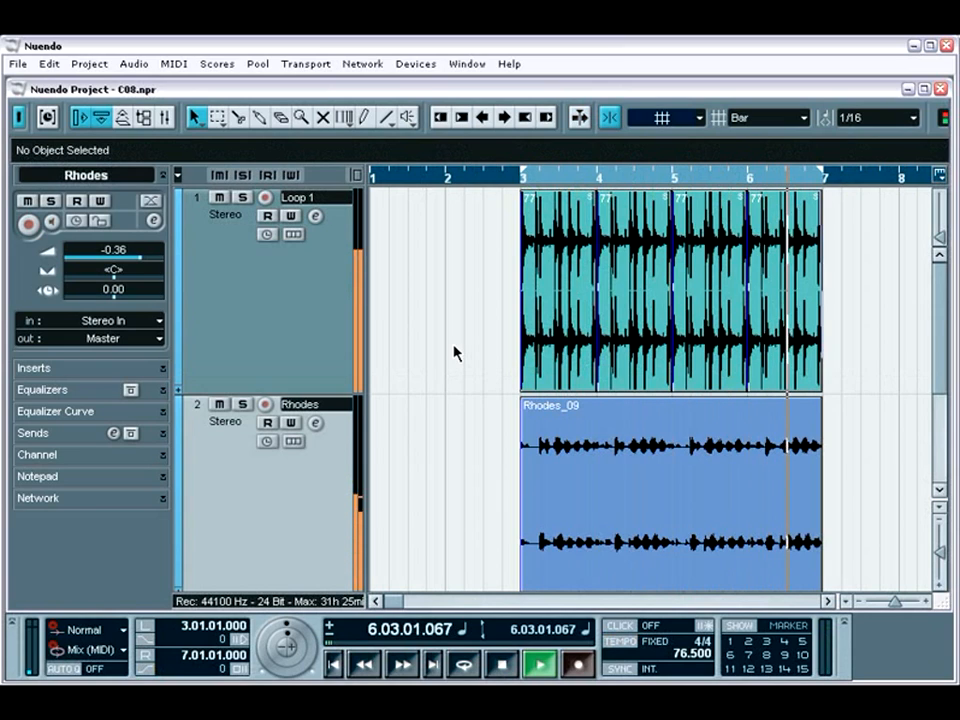
{"action": "key", "text": "space"}
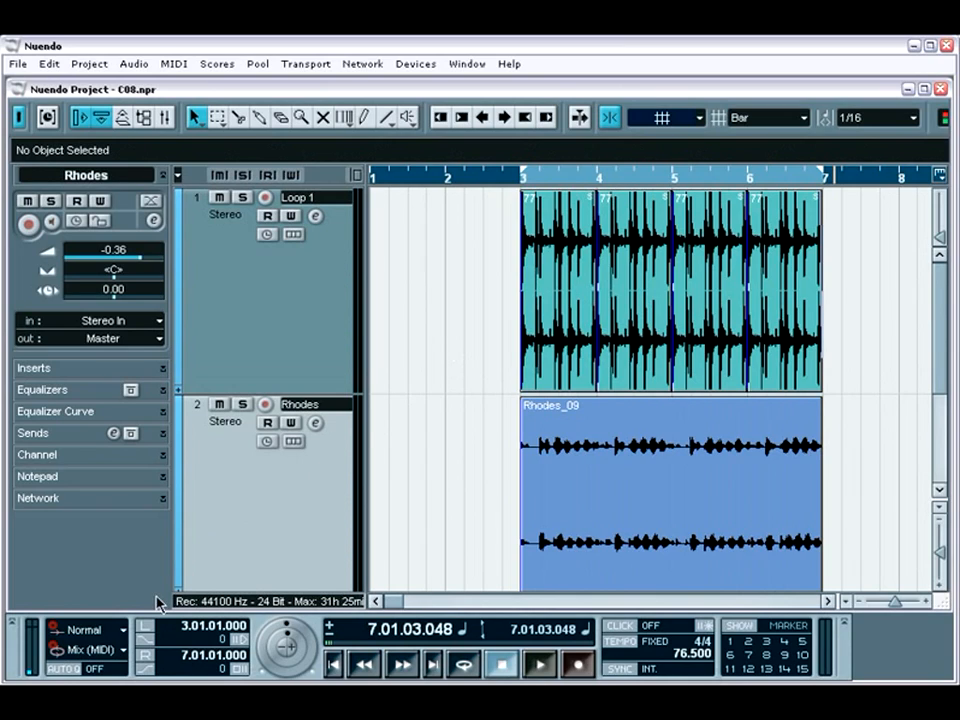
- Set up punch recording in Normal record mode, with punch in at bar 5 and punch out at bar 6
{"action": "left_click", "coordinate": [121, 630]}
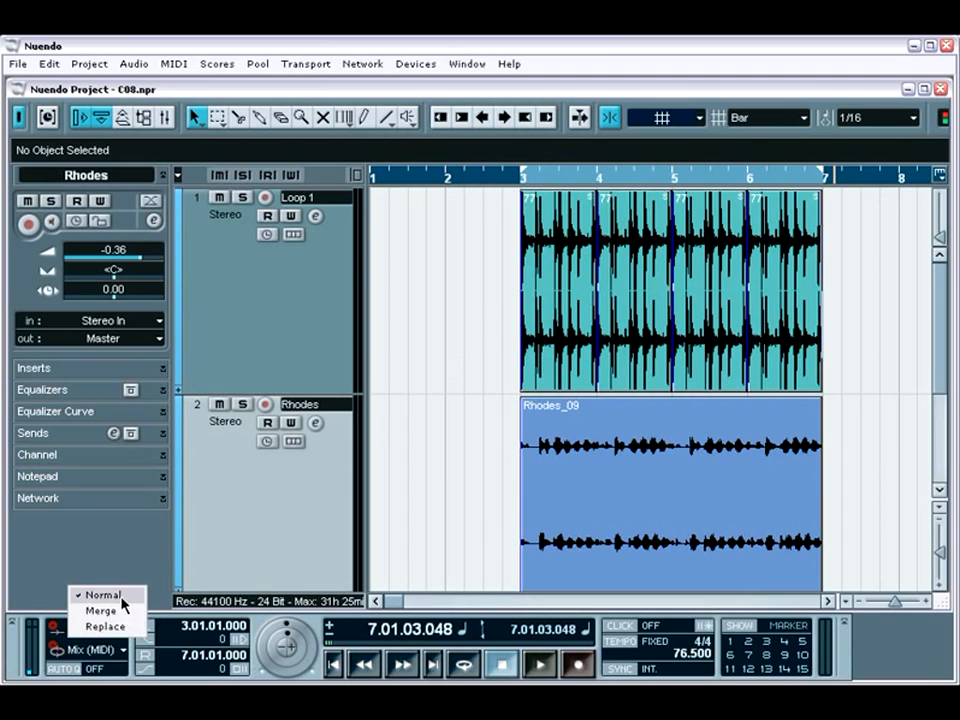
{"action": "left_click", "coordinate": [121, 597]}
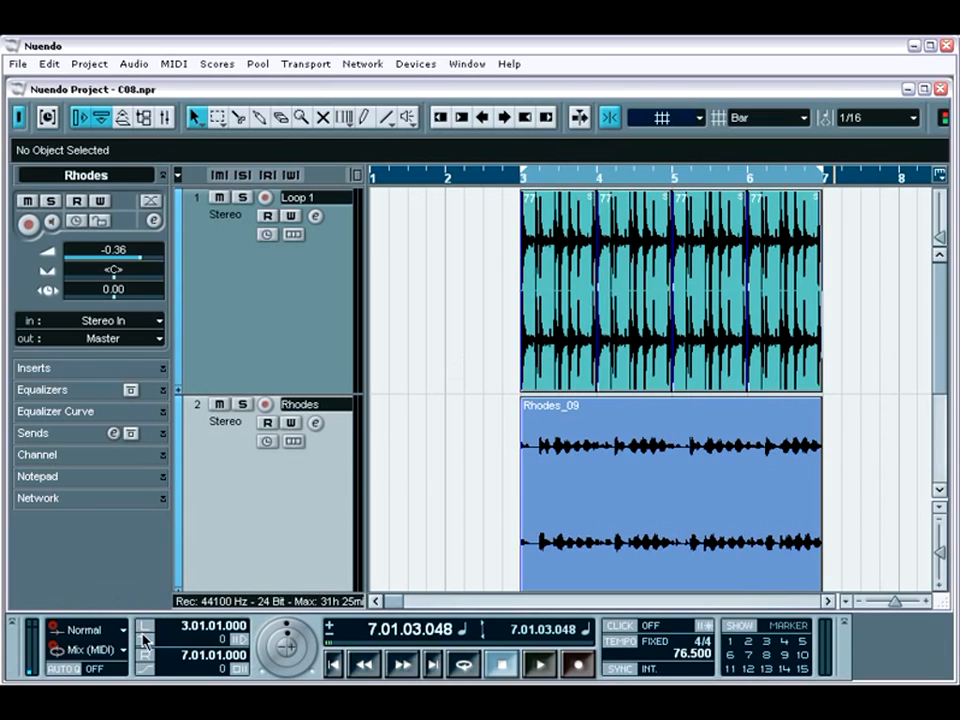
{"action": "left_click", "coordinate": [145, 667]}
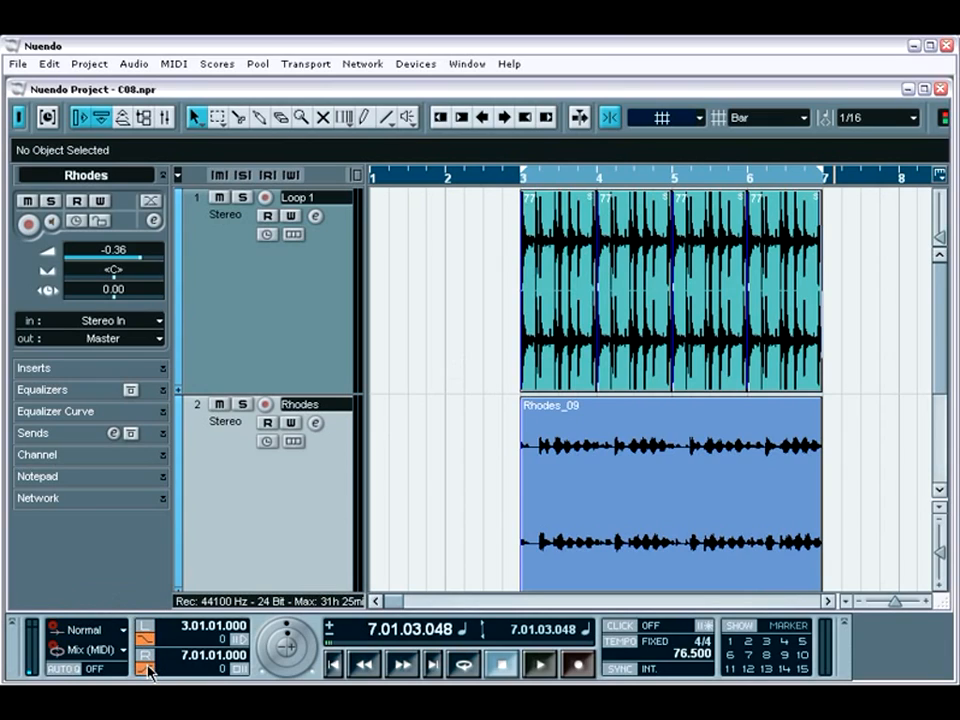
{"action": "left_click_drag", "start_coordinate": [525, 174], "coordinate": [654, 188]}
{"action": "left_click_drag", "start_coordinate": [812, 178], "coordinate": [750, 174]}
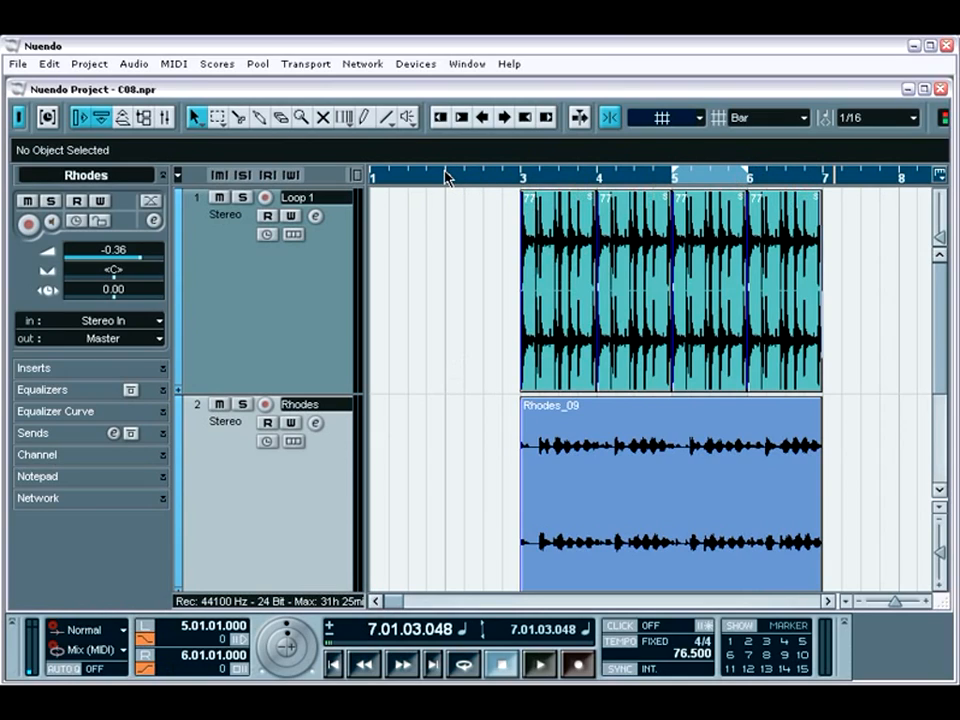
- Record a replacement take on the Rhodes track between bars 5 and 6, starting playback from bar 2
{"action": "left_click", "coordinate": [447, 177]}
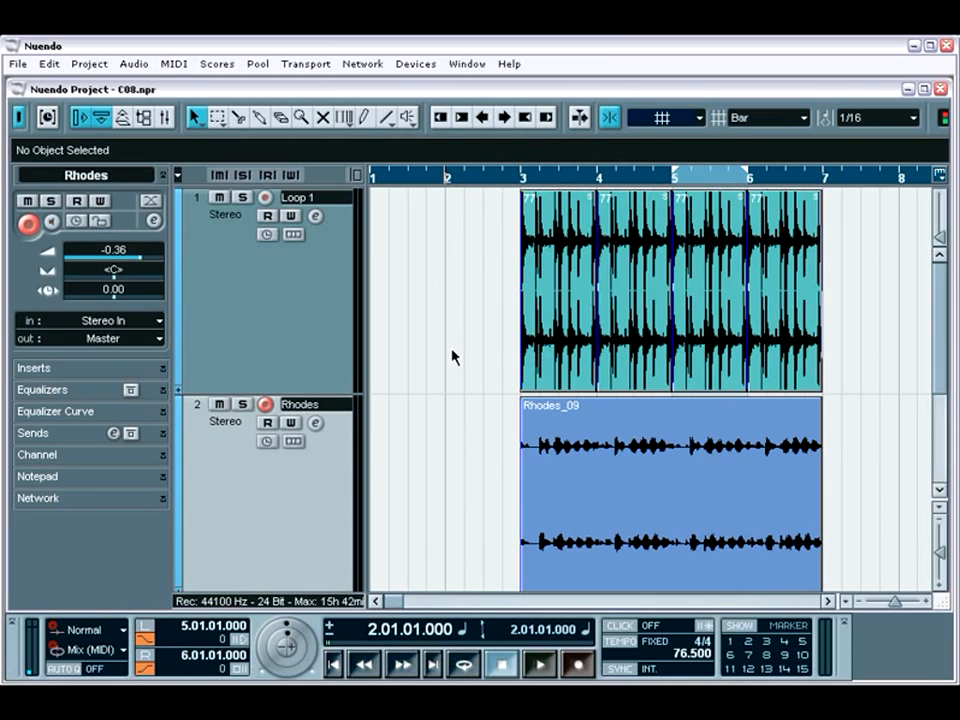
{"action": "key", "text": "space"}
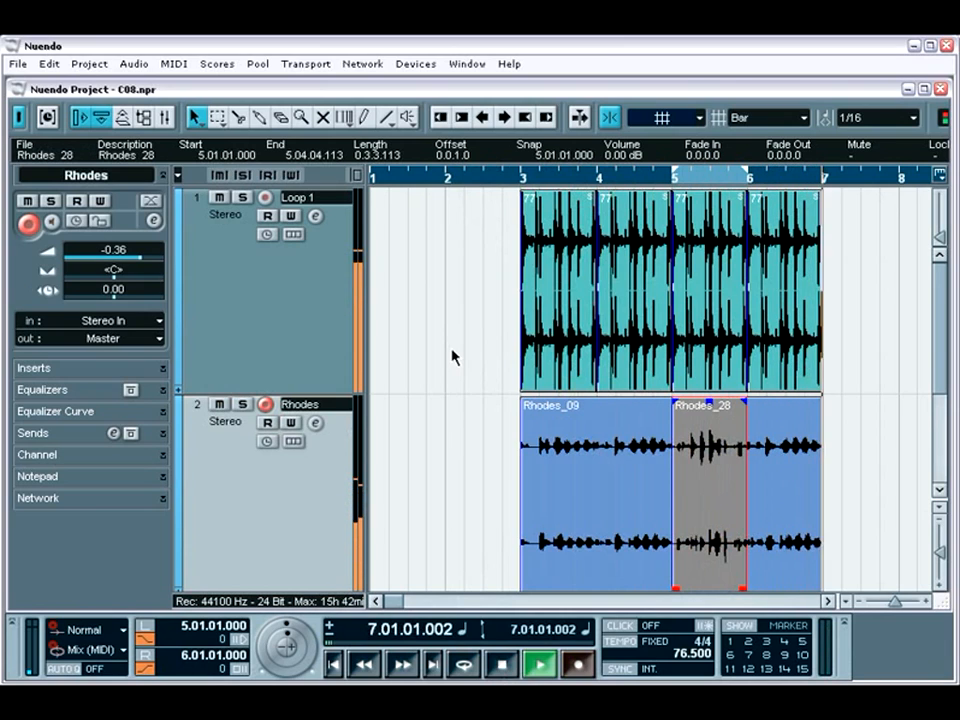
{"action": "key", "text": "space"}
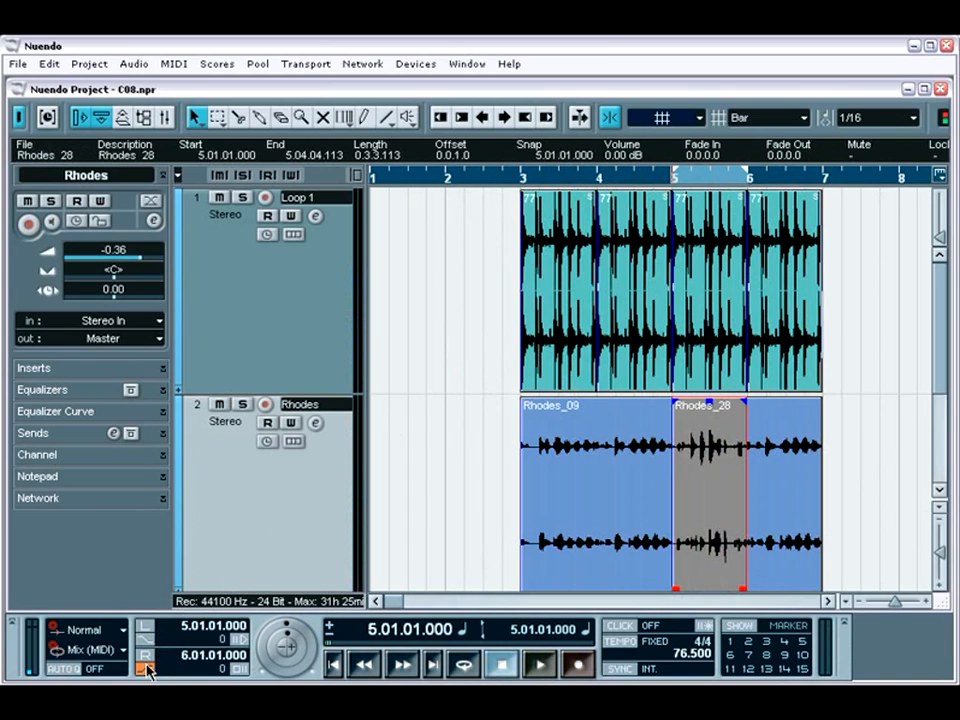
- Play back the arrangement from bar 3 to check the punched-in Rhodes part and stop playback
{"action": "left_click", "coordinate": [516, 182]}
{"action": "key", "text": "space"}
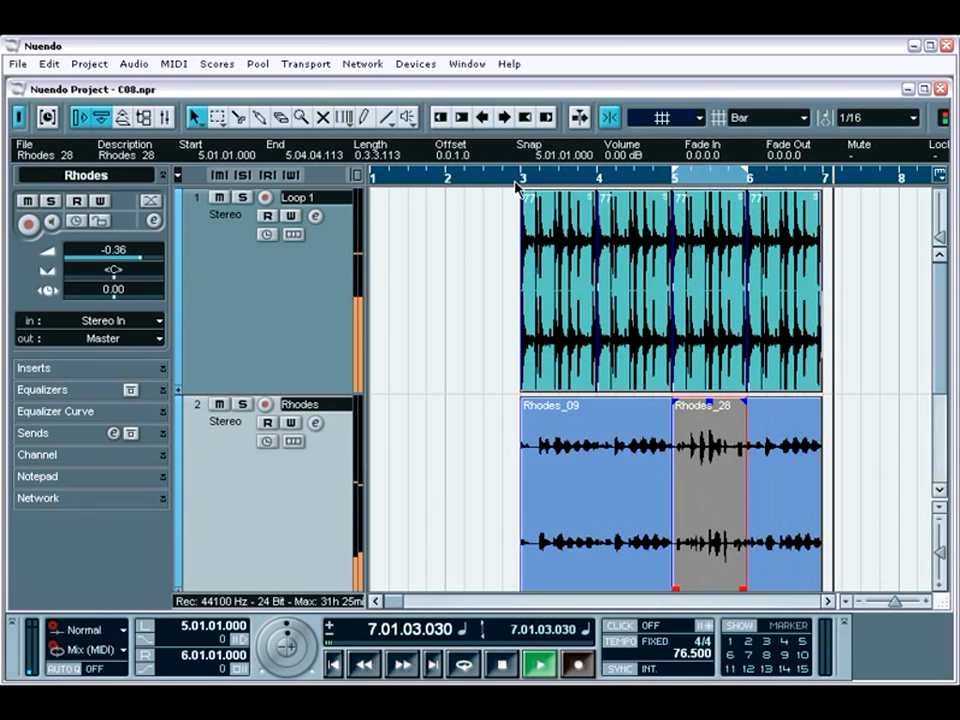
{"action": "key", "text": "space"}
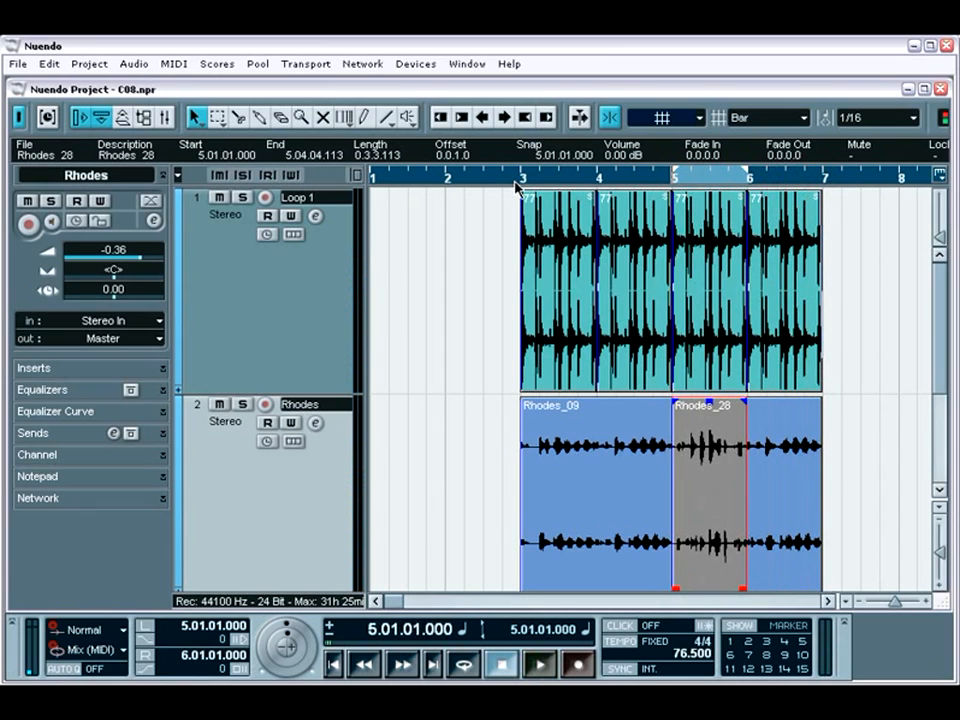